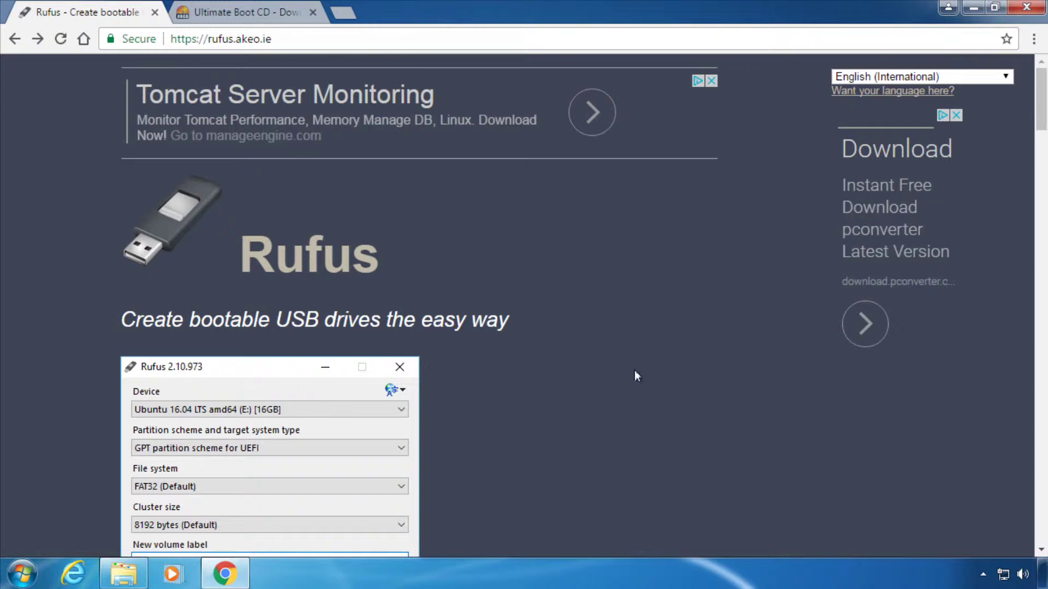
pyautogui.scroll(-1, 621, 325)
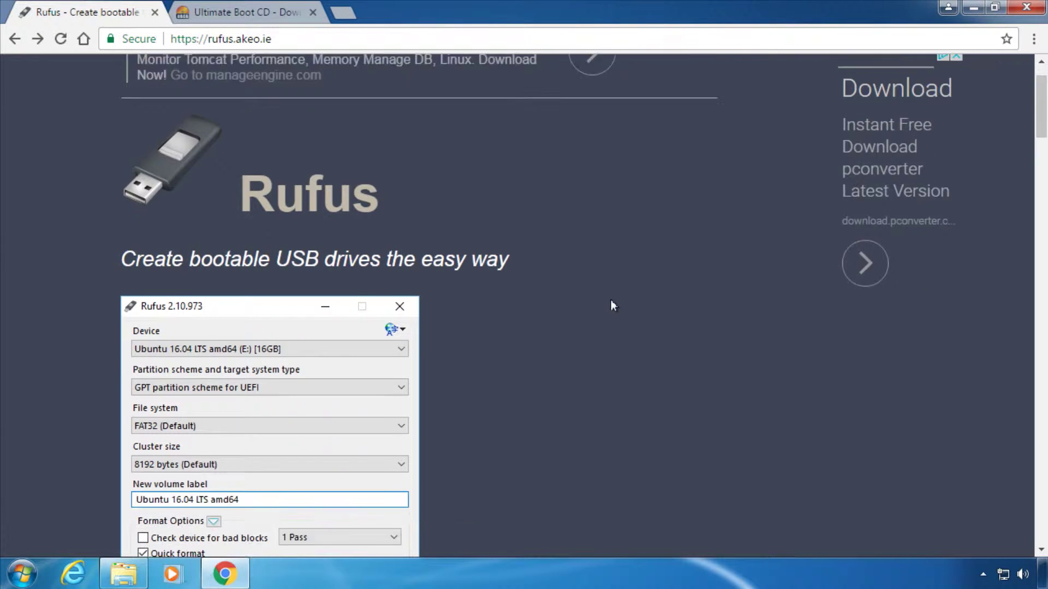
pyautogui.scroll(-1, 611, 300)
pyautogui.scroll(-1, 612, 298)
pyautogui.scroll(-5, 616, 266)
pyautogui.scroll(-5, 606, 262)
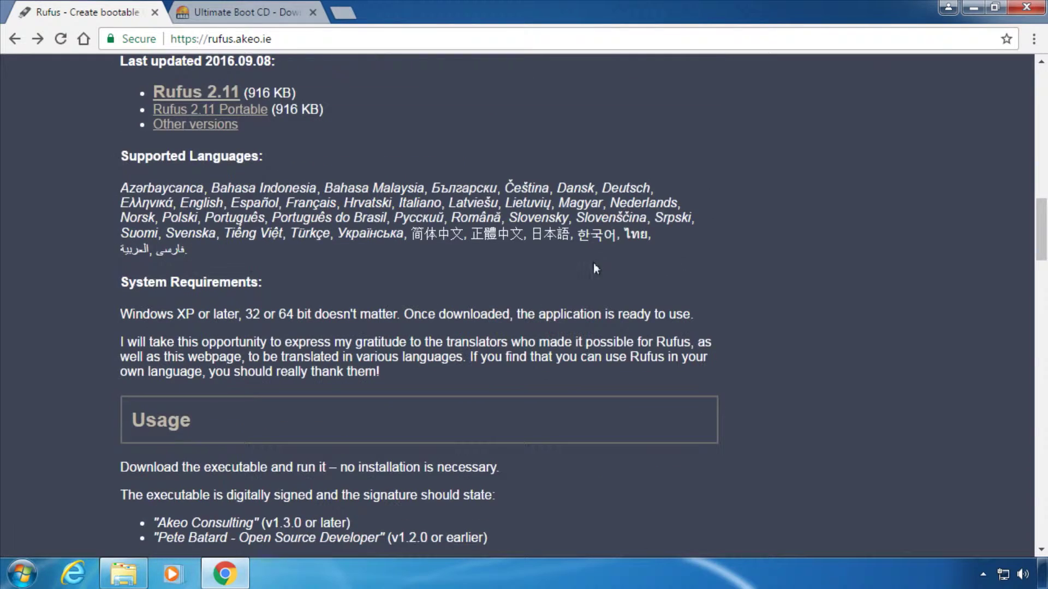
pyautogui.scroll(1, 508, 242)
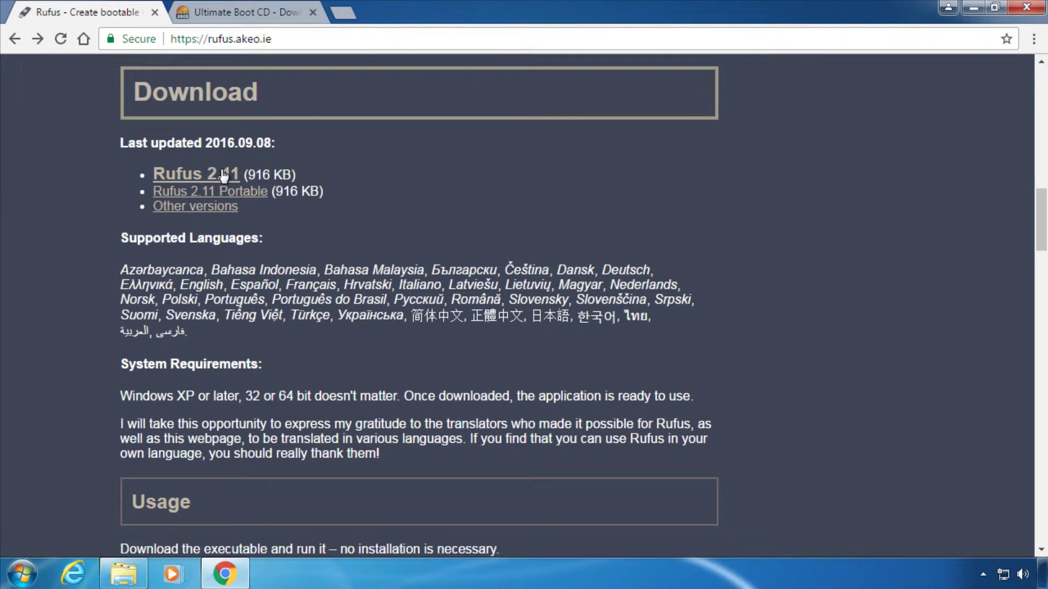
# - Download the portable Rufus 2.11 executable next to ubcd536.iso
pyautogui.click(250, 195)
pyautogui.hotkey('ctrl', 'Tab')
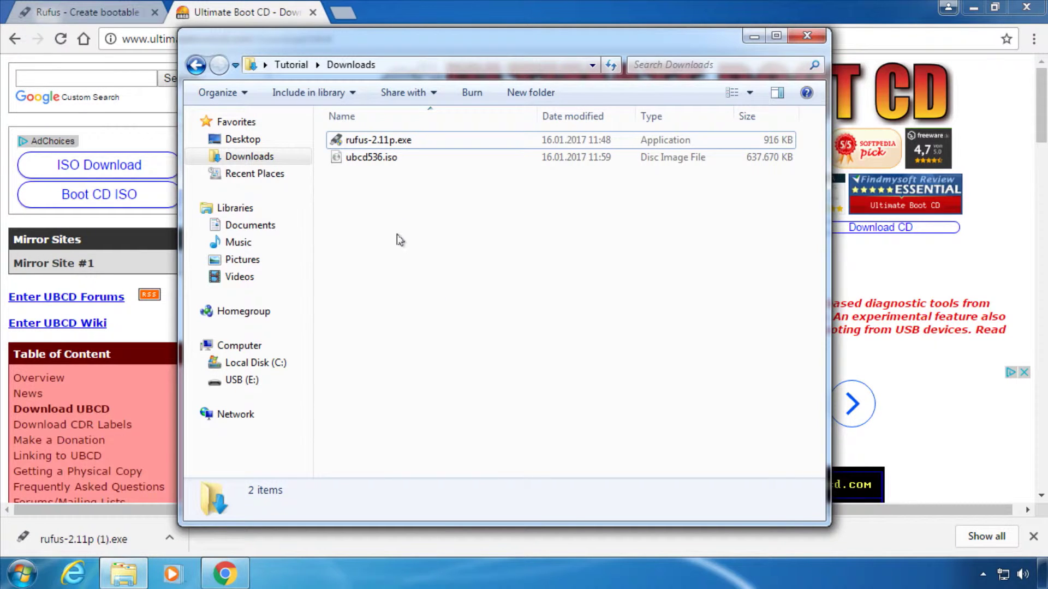
# - Launch rufus-2.11p.exe with administrator rights and allow online update checks
pyautogui.doubleClick(383, 141)
pyautogui.click(573, 325)
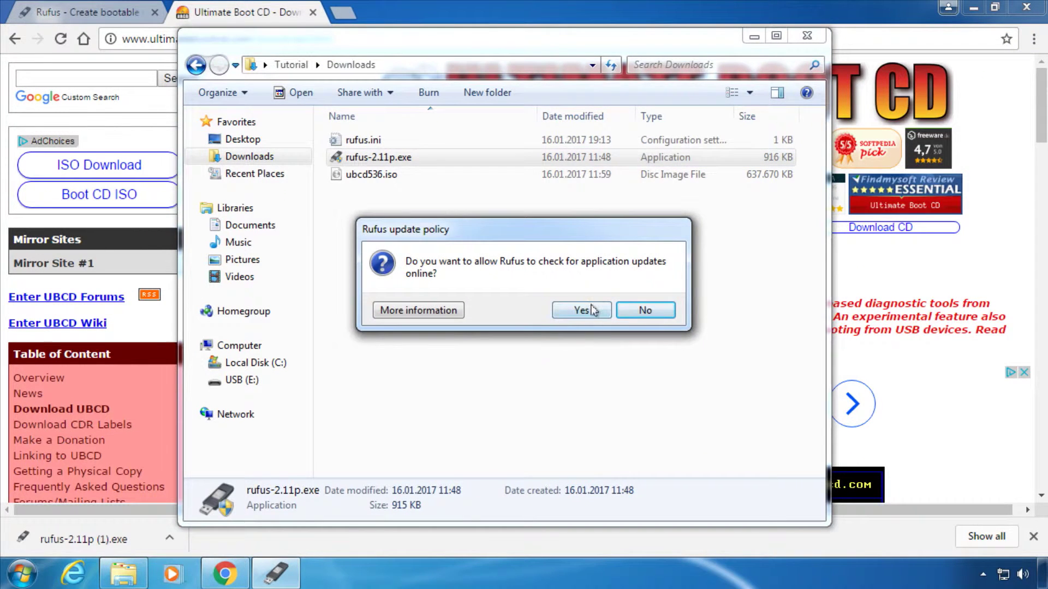
pyautogui.click(584, 310)
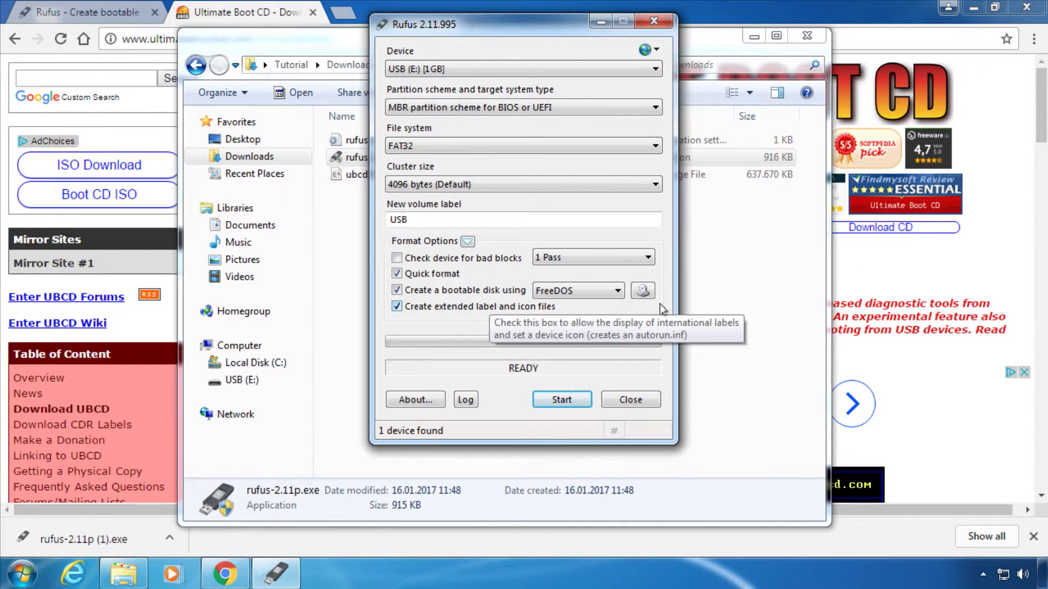
# - Select the USB (E:) stick as the target device
pyautogui.click(487, 71)
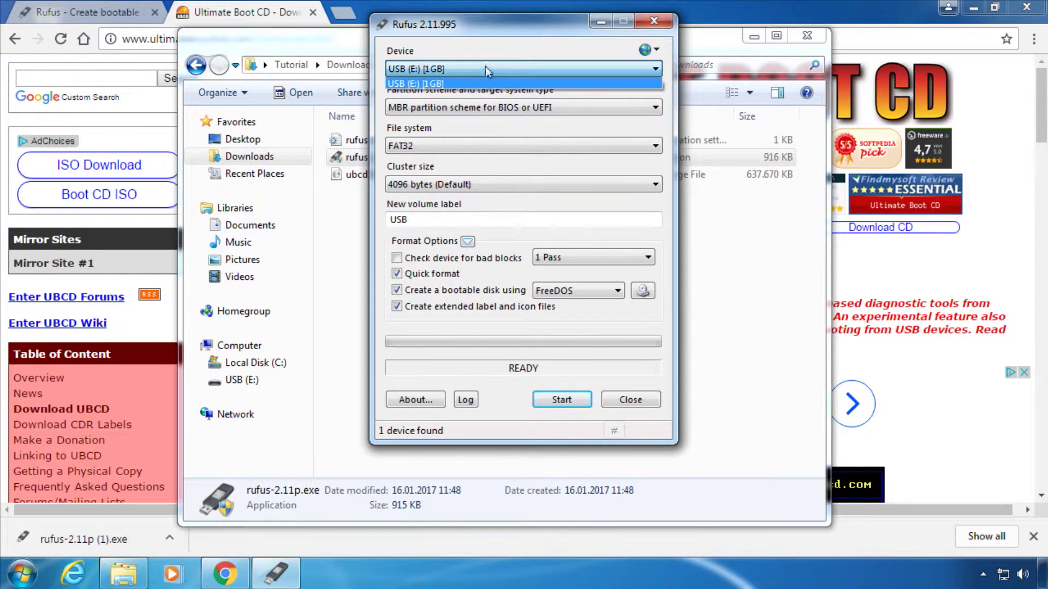
pyautogui.click(451, 86)
pyautogui.click(430, 112)
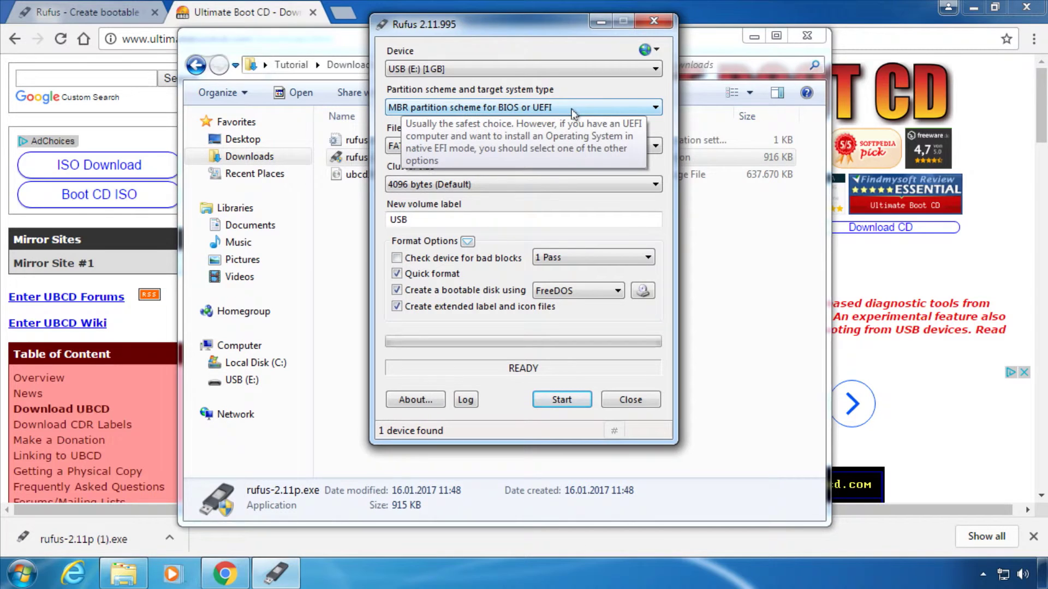
# - Keep MBR partitioning and FAT32, and set the boot source to ISO Image
pyautogui.moveTo(565, 108)
pyautogui.click(576, 105)
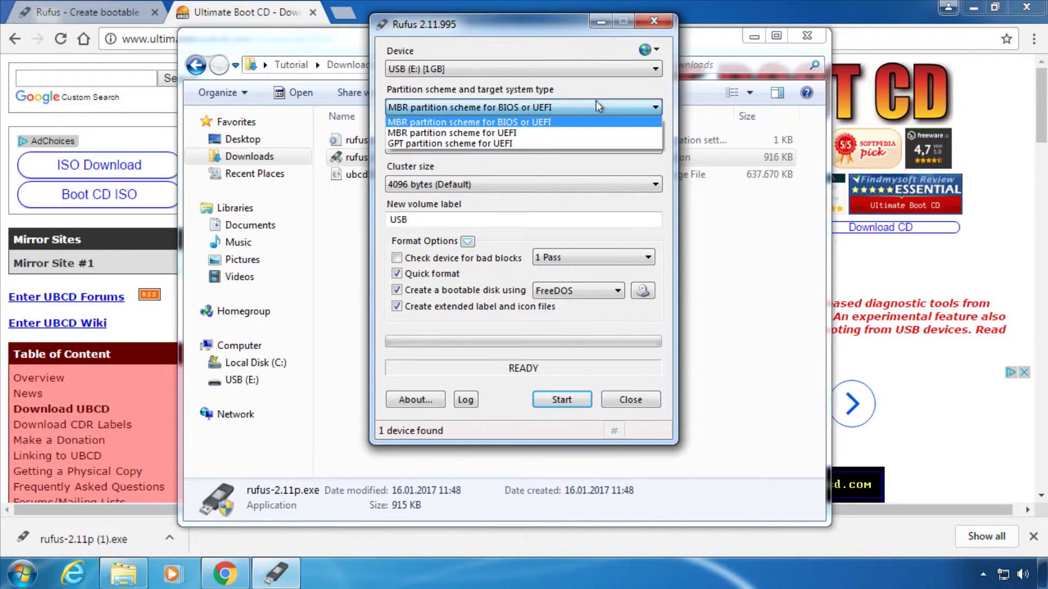
pyautogui.click(557, 107)
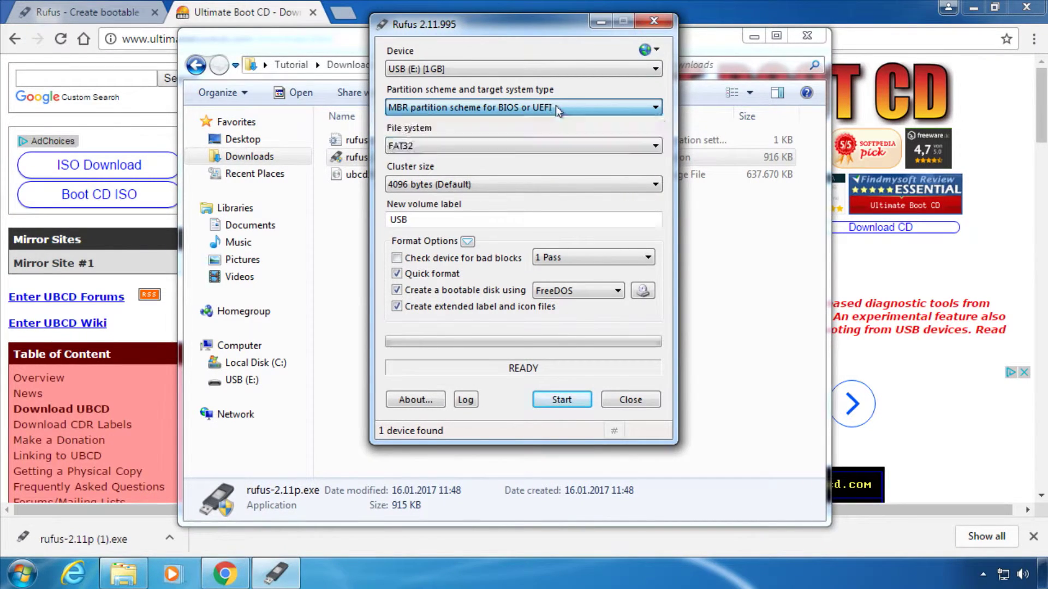
pyautogui.click(586, 147)
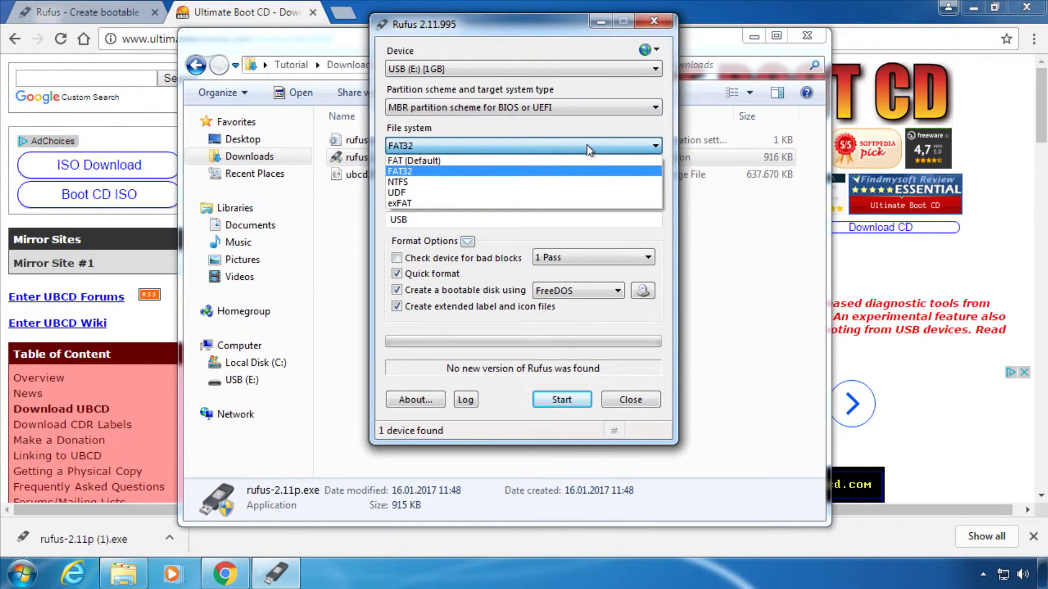
pyautogui.click(588, 145)
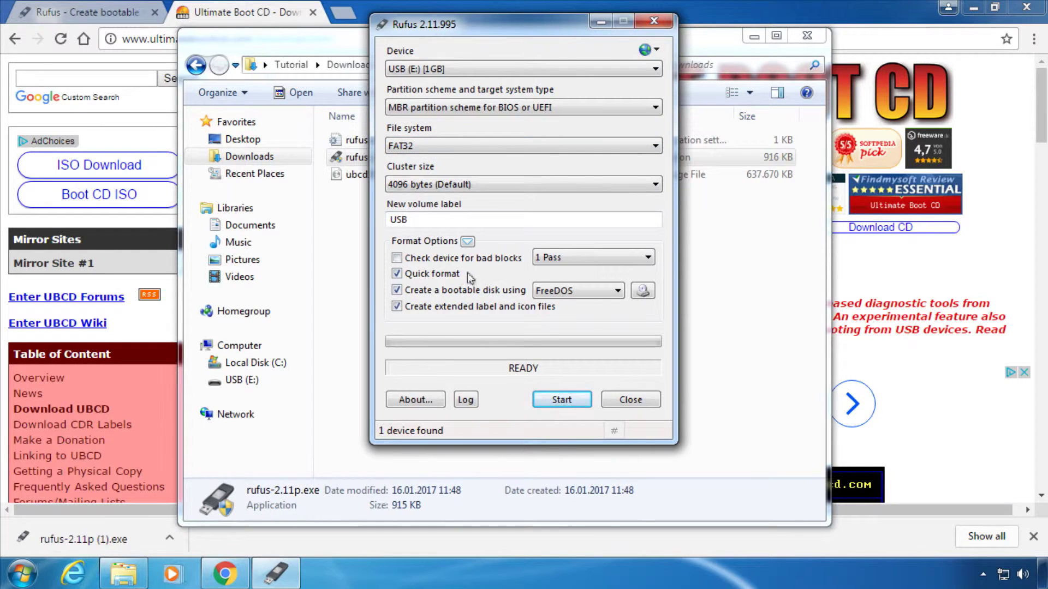
pyautogui.click(585, 291)
pyautogui.click(565, 327)
# - Load ubcd536.iso from Downloads as the boot image, keeping the UBCD536 volume label
pyautogui.click(643, 293)
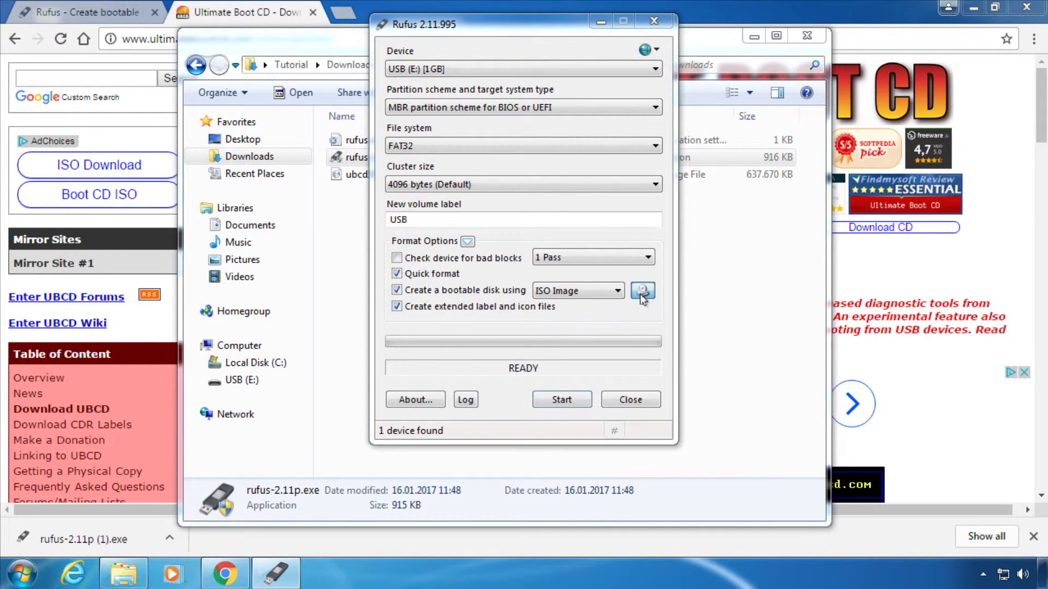
pyautogui.click(642, 294)
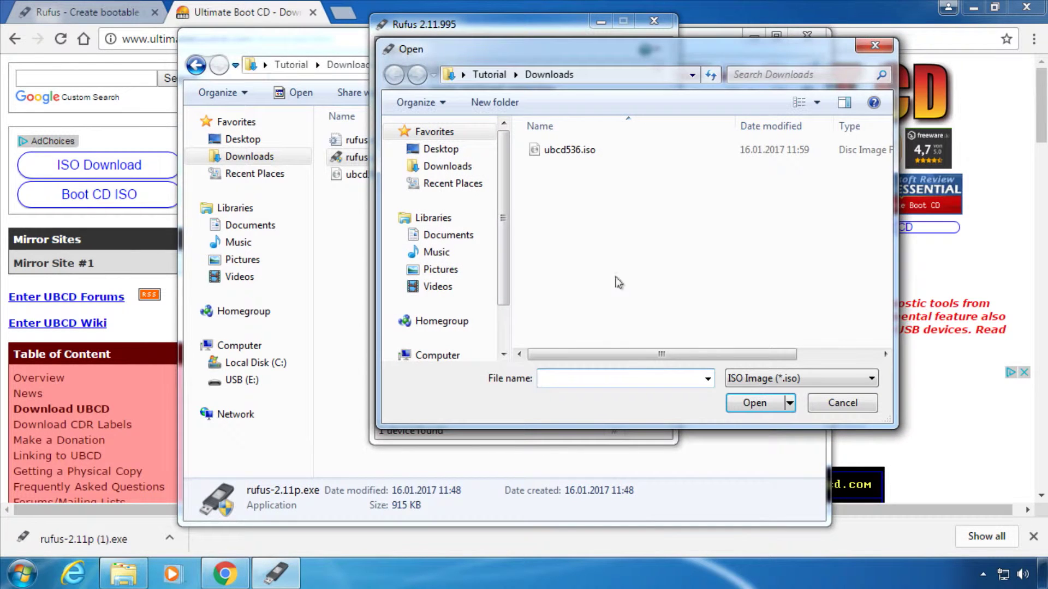
pyautogui.click(573, 150)
pyautogui.click(749, 403)
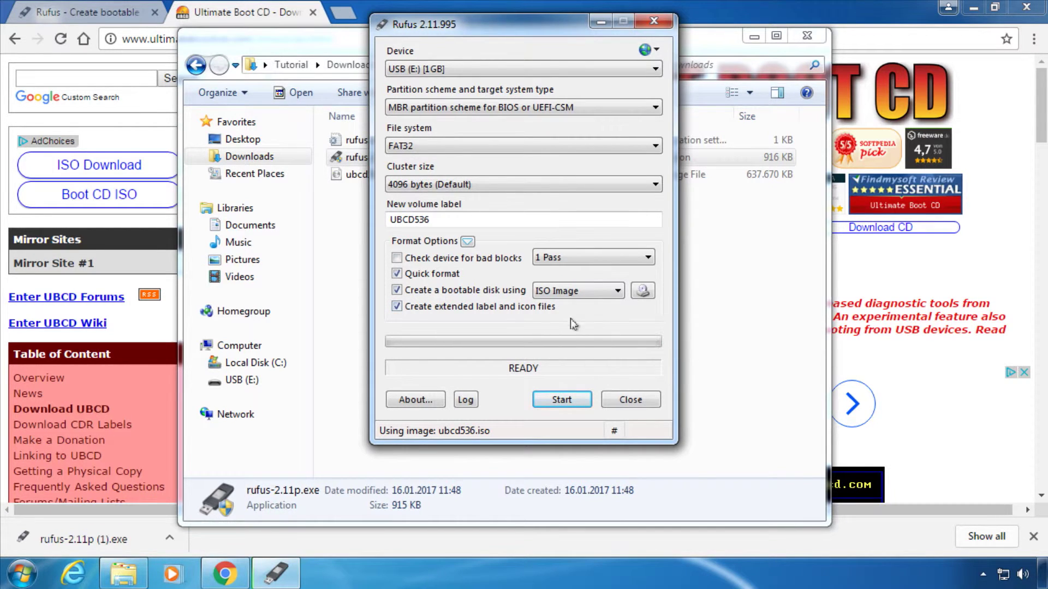
pyautogui.moveTo(458, 220); pyautogui.dragTo(372, 219)
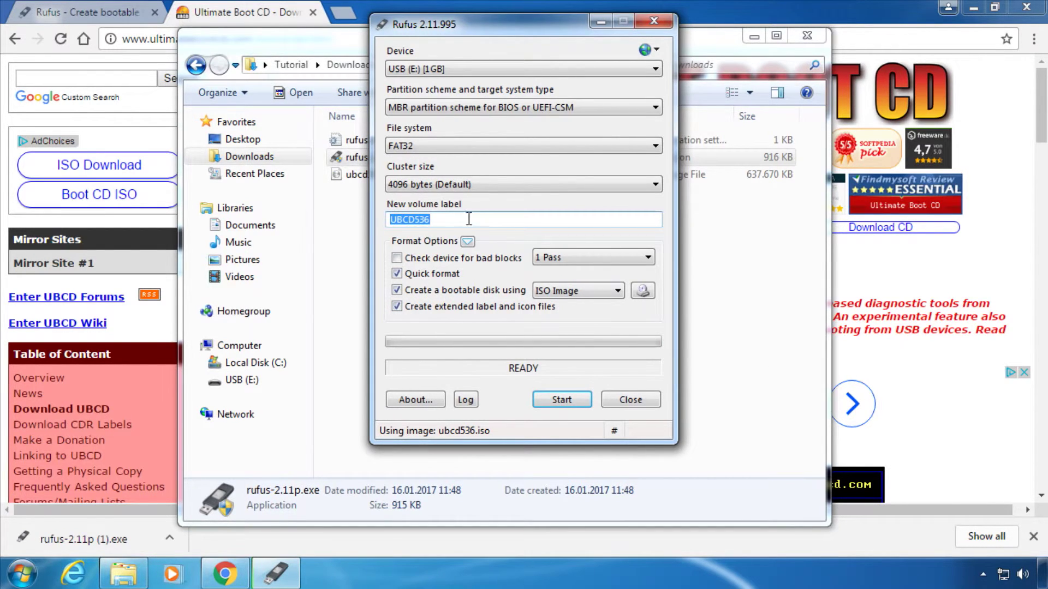
pyautogui.click(472, 219)
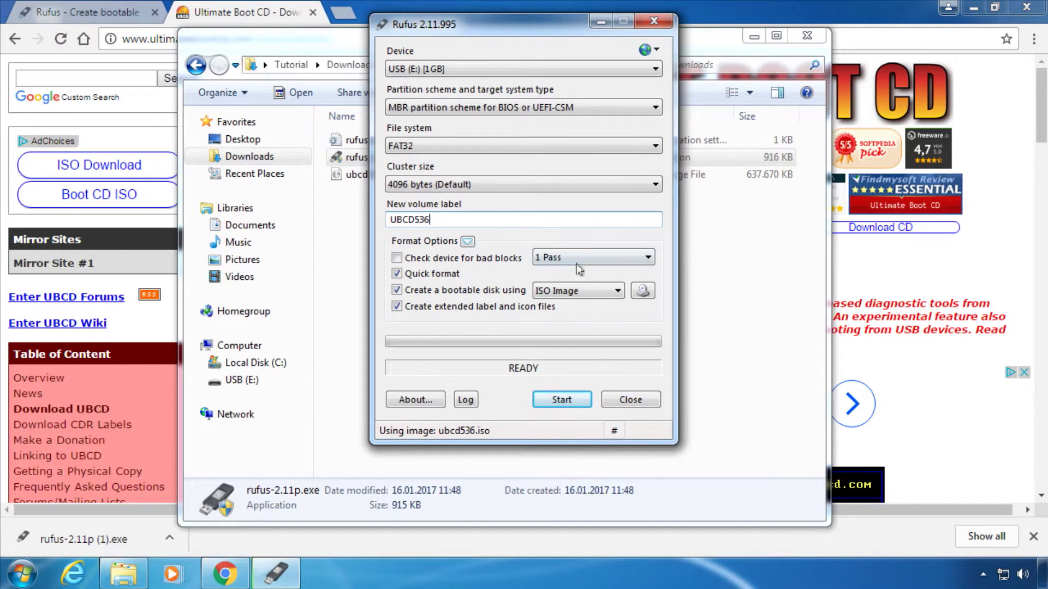
# - Write the image to USB (E:), accepting the data-loss warning, then close Rufus
pyautogui.click(571, 402)
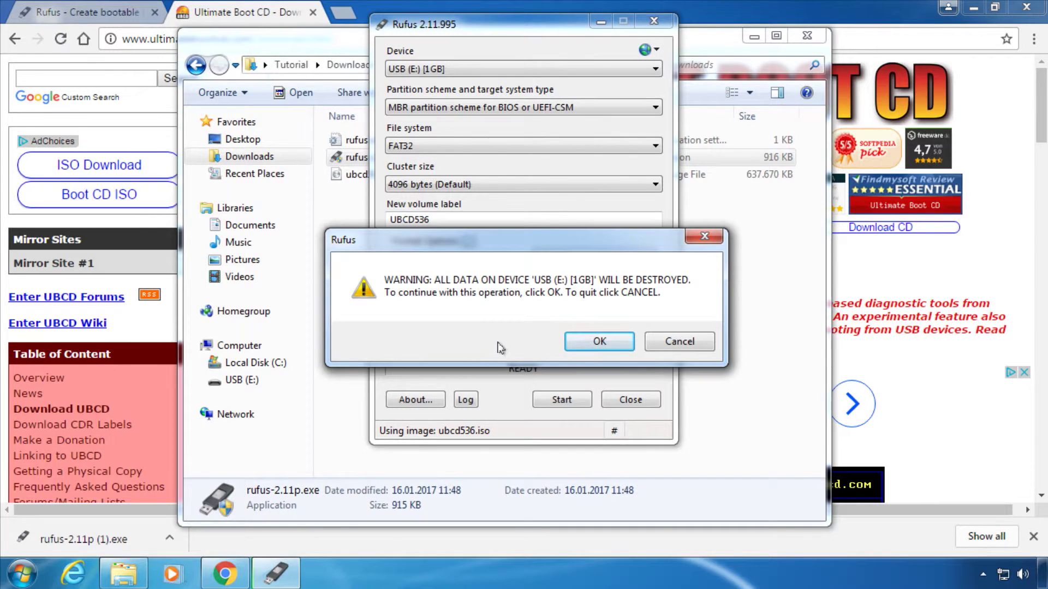
pyautogui.click(617, 347)
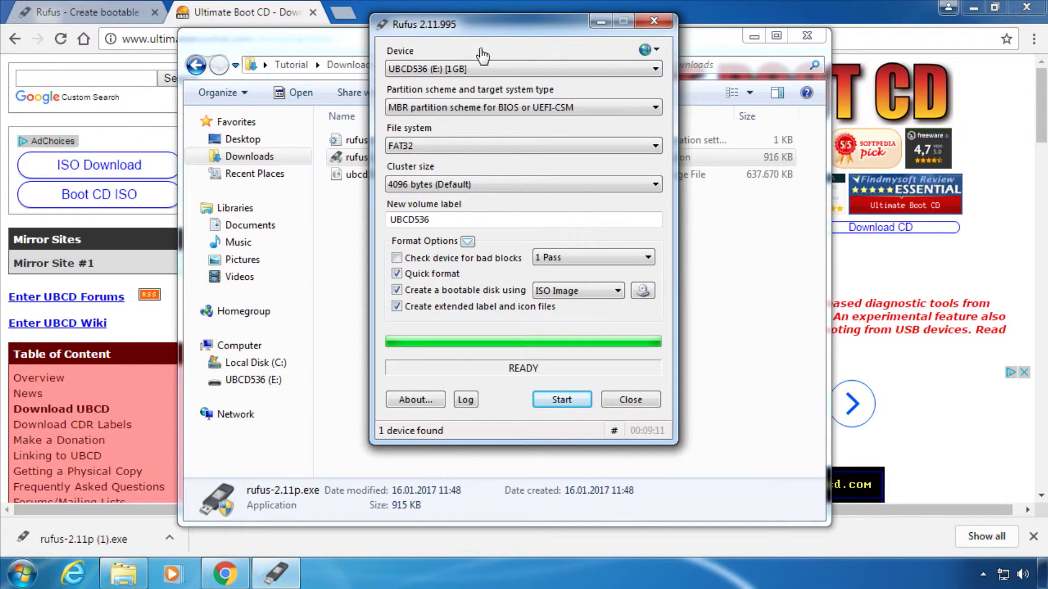
pyautogui.click(632, 401)
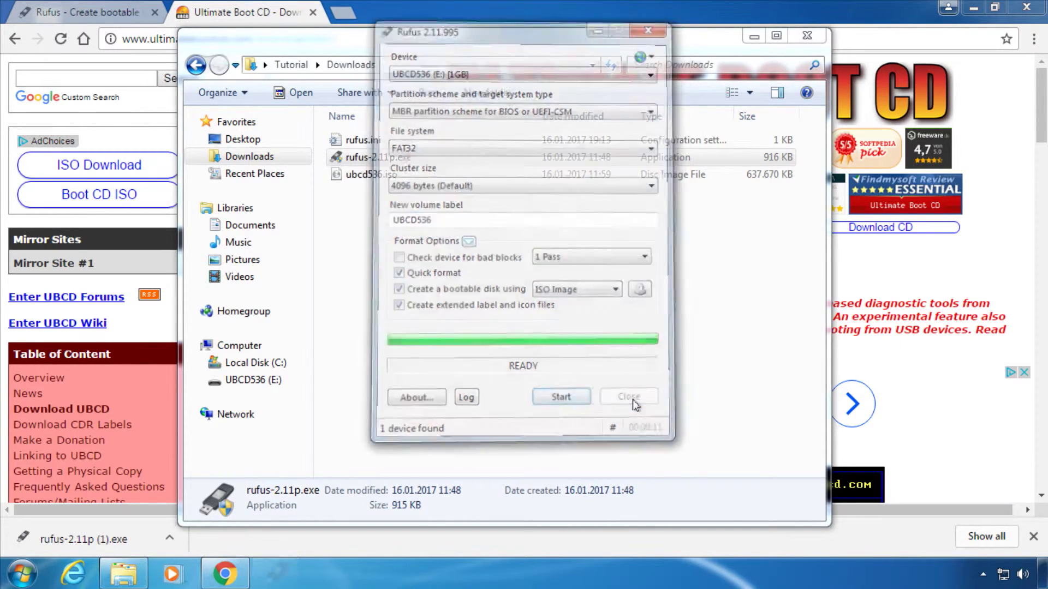
# - Close the Downloads window and Chrome, then restart Windows from the Start menu
pyautogui.click(807, 38)
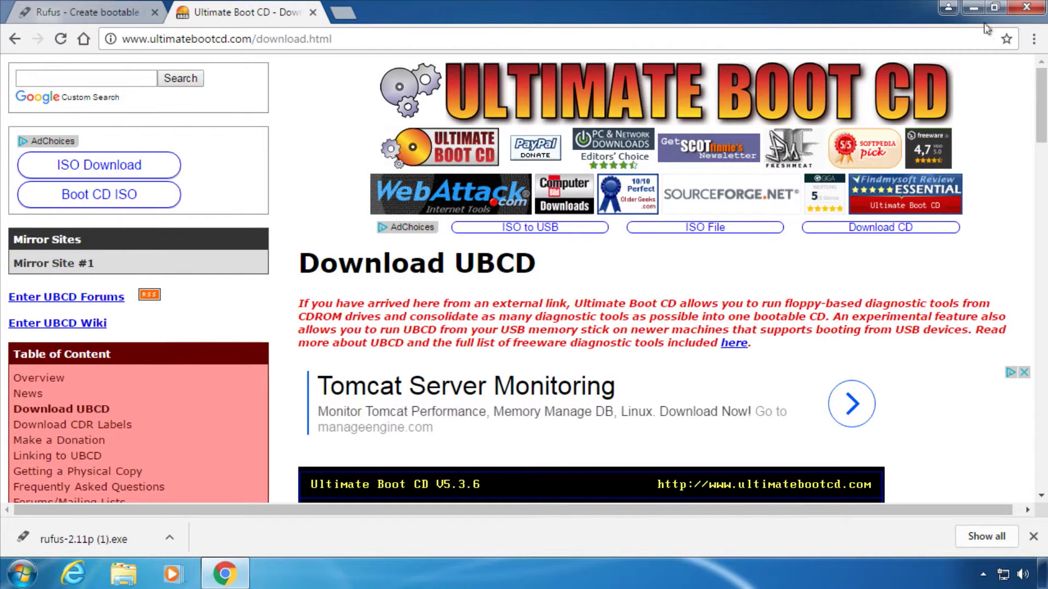
pyautogui.click(1028, 8)
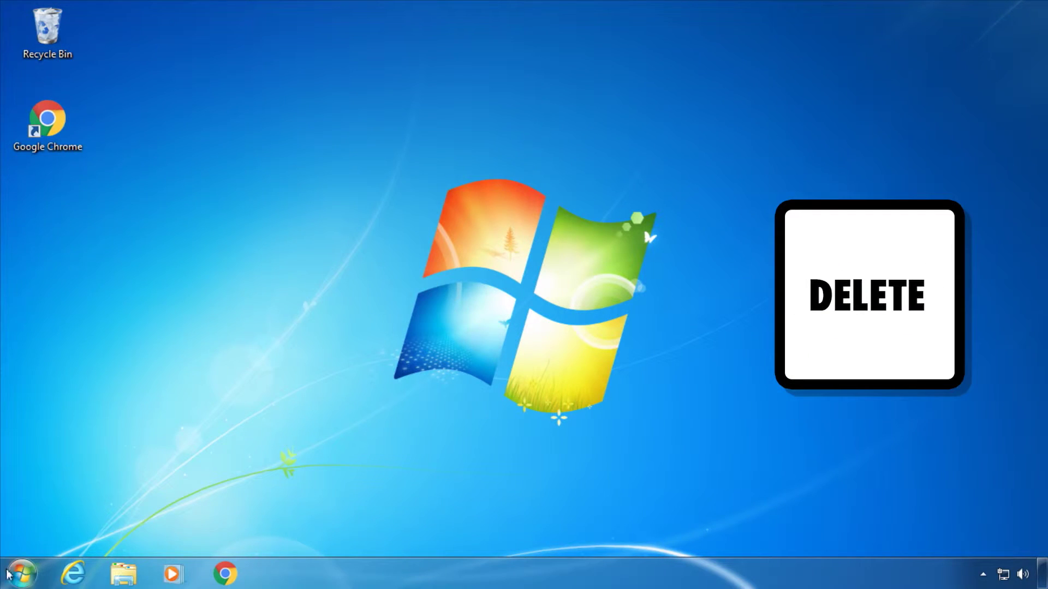
pyautogui.click(22, 573)
pyautogui.click(287, 531)
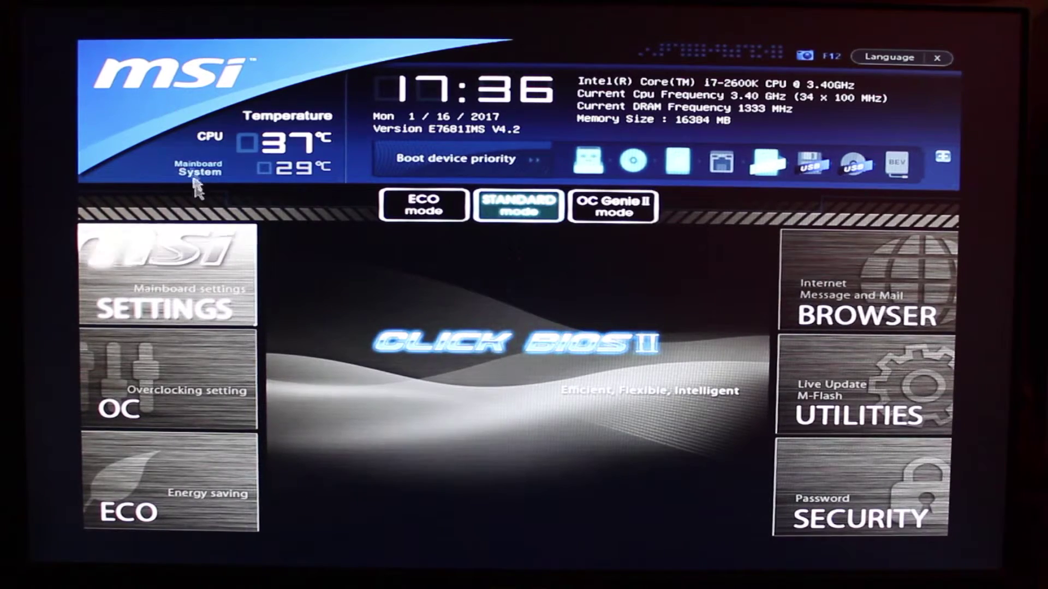
# - Make USB KEY the 1st Boot device under Settings > Boot, then save and exit
pyautogui.click(195, 270)
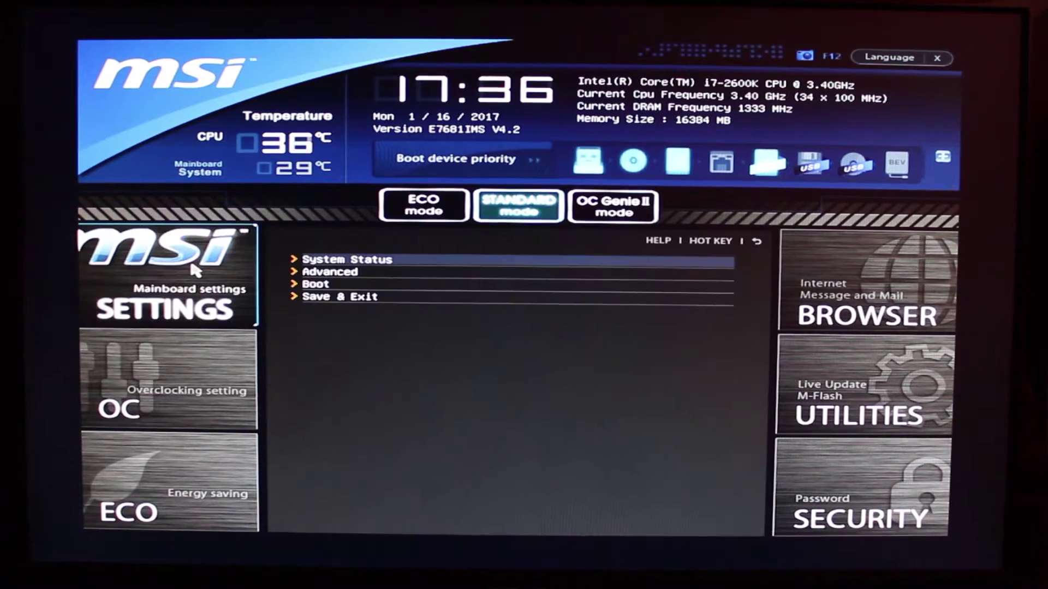
pyautogui.click(317, 284)
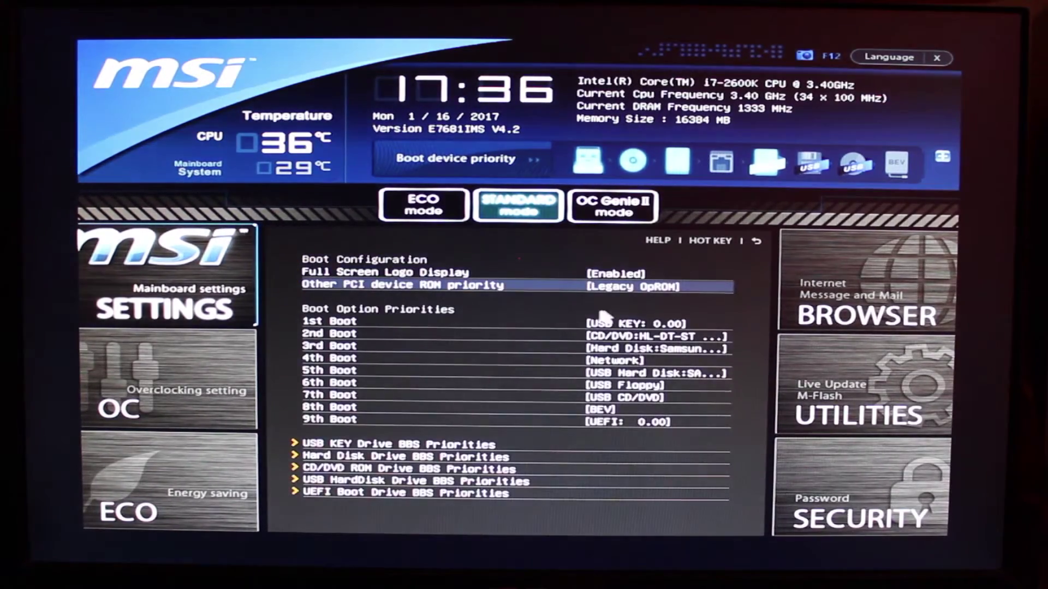
pyautogui.click(626, 327)
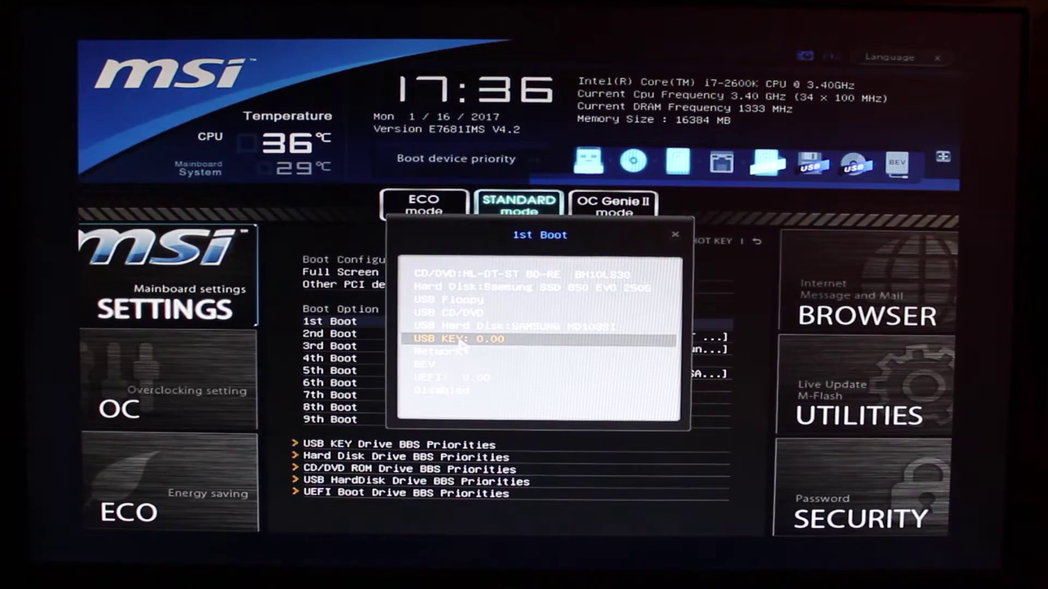
pyautogui.click(459, 339)
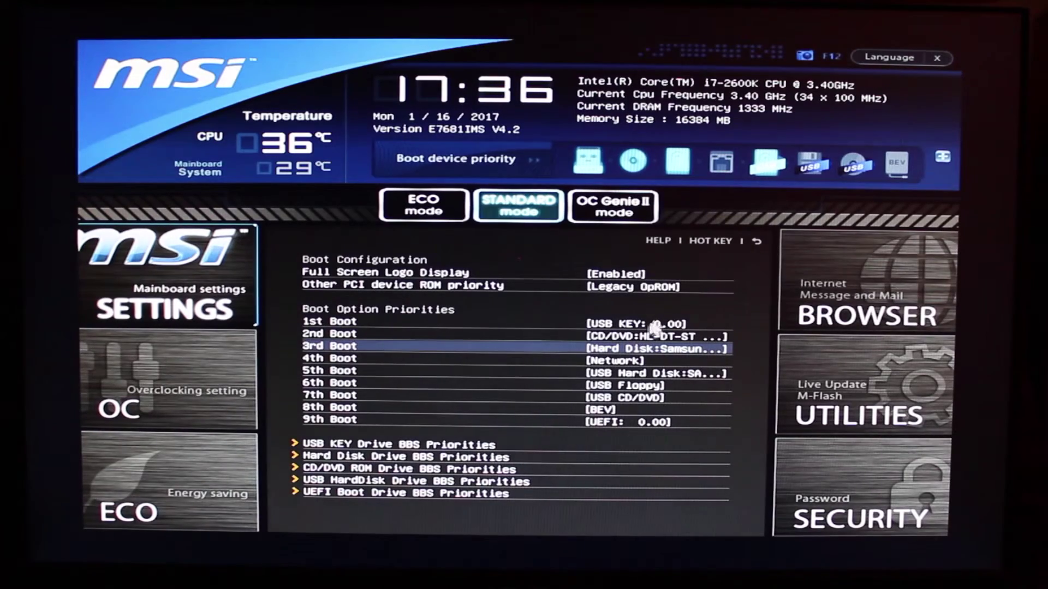
pyautogui.click(938, 59)
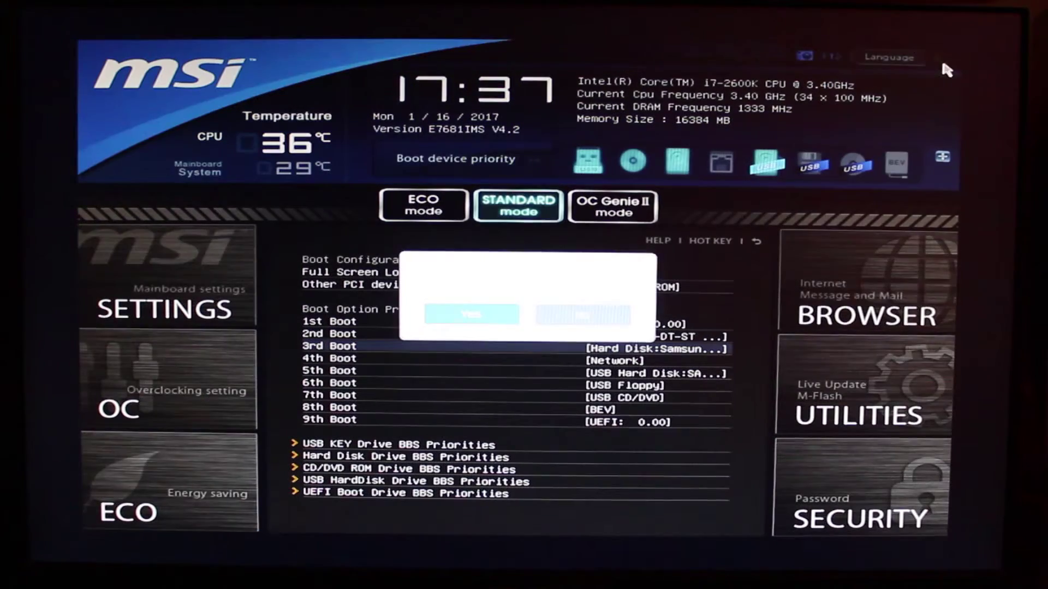